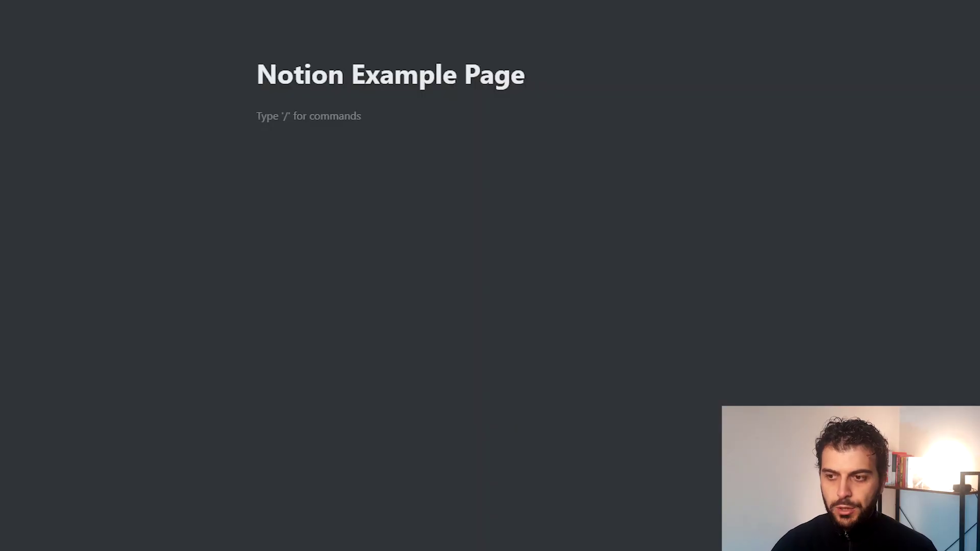
- Create a sub-page titled 'Page 1' with two lines of text
type("/page")
key("Return")
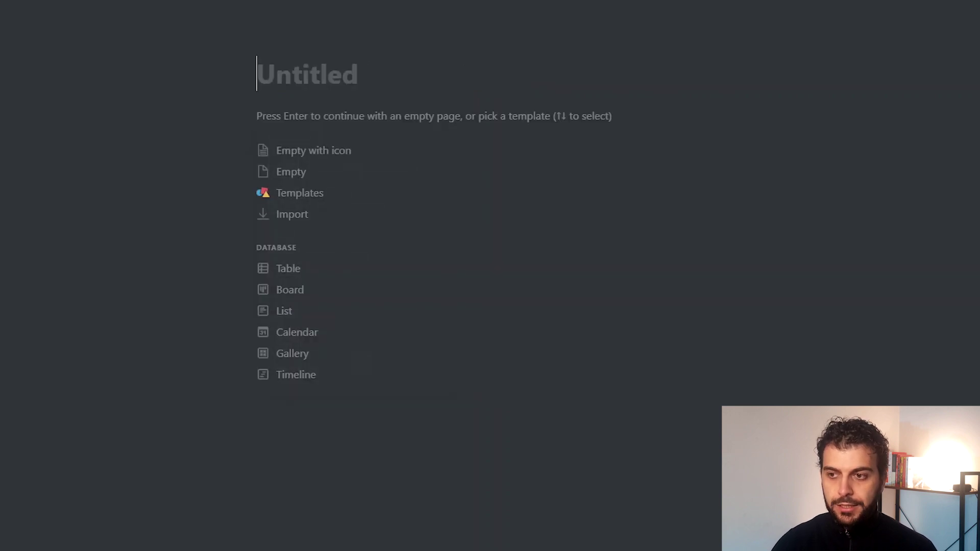
type("Page 1")
key("Return")
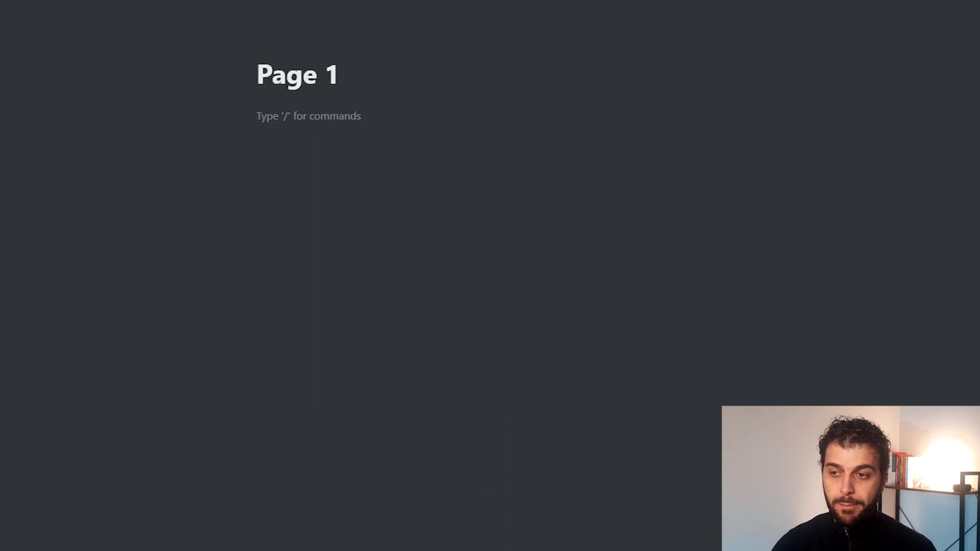
type("ldkjlaskjfasda")
key("Return")
type("sdasdas")
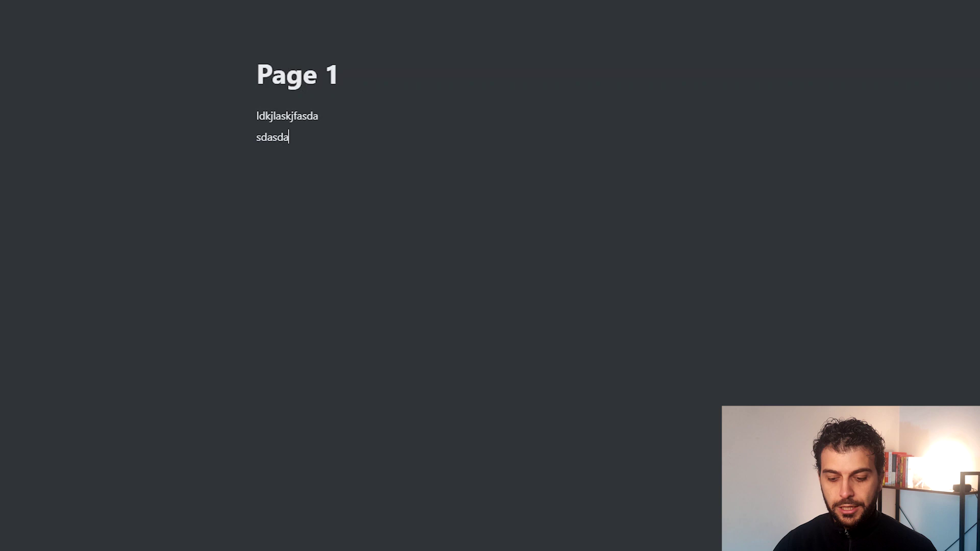
key("Return")
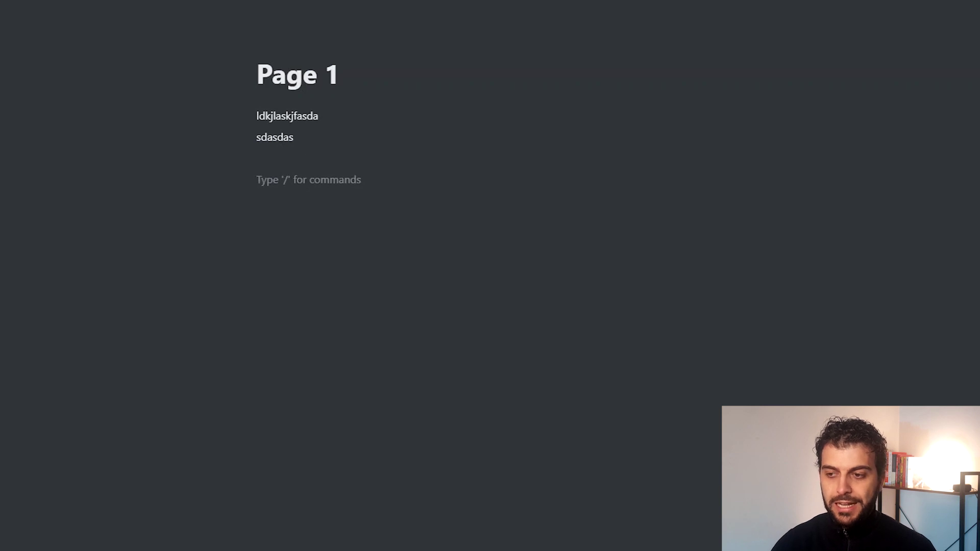
- Add an inline table to Page 1 with rows named a, b and c
type("/table")
key("Return")
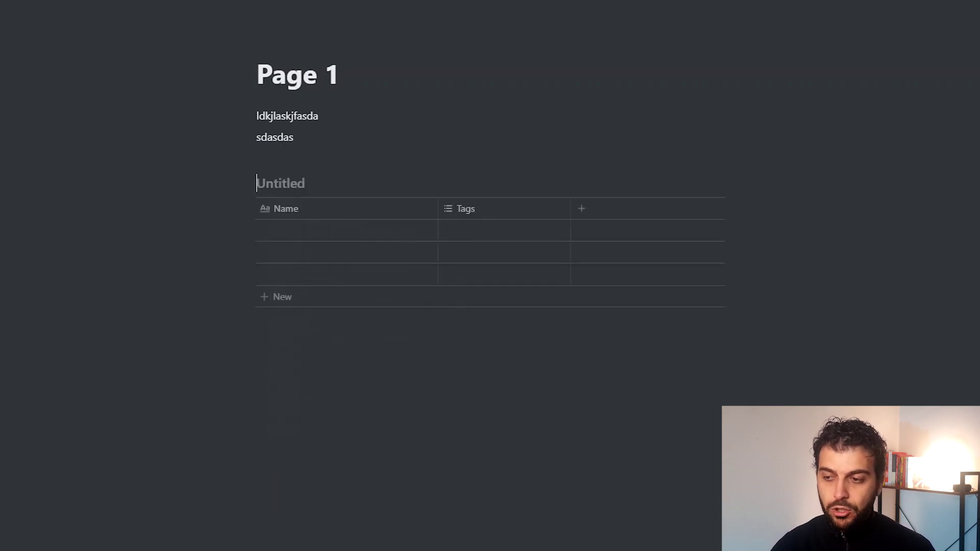
left_click(352, 231)
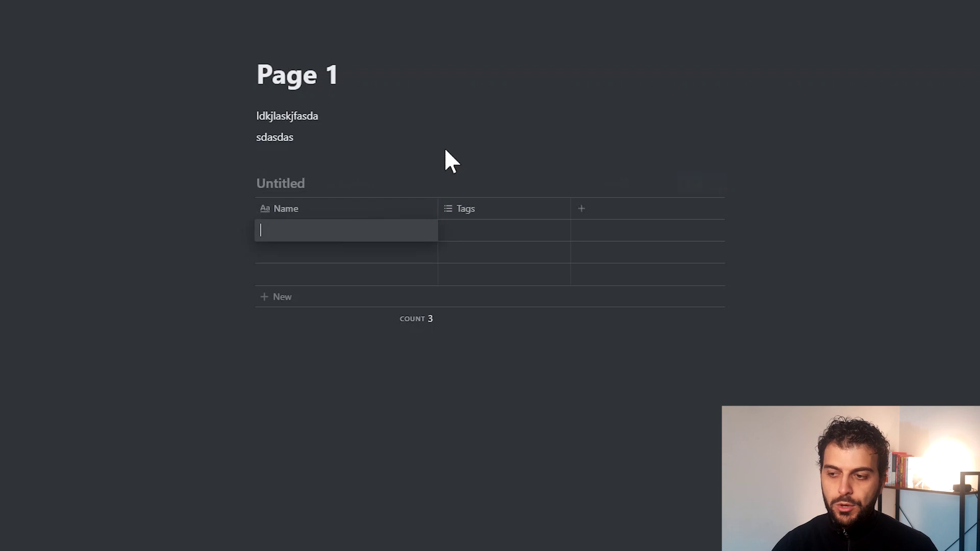
type("a")
key("Return")
type("b")
key("Return")
type("c")
key("Return")
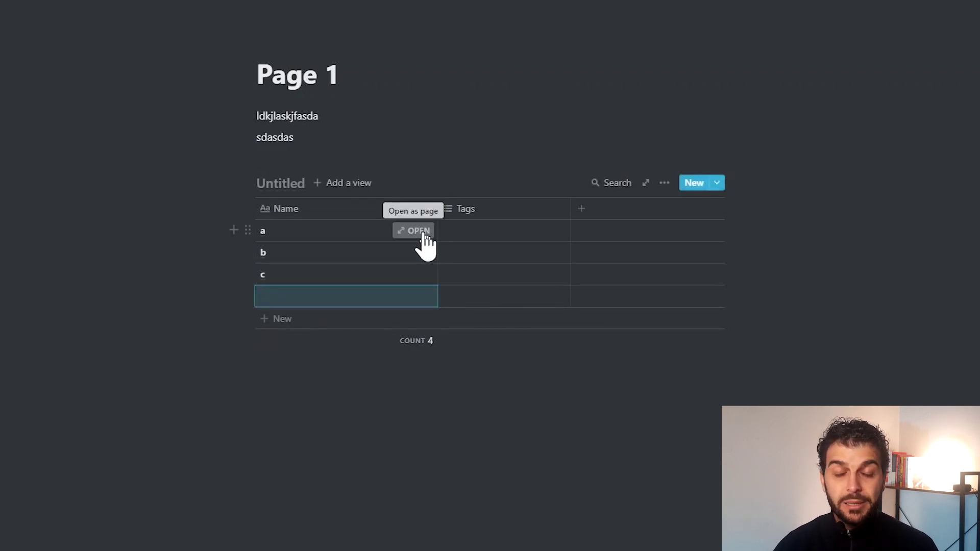
- Open row a as a page and type two lines of text
left_click(419, 231)
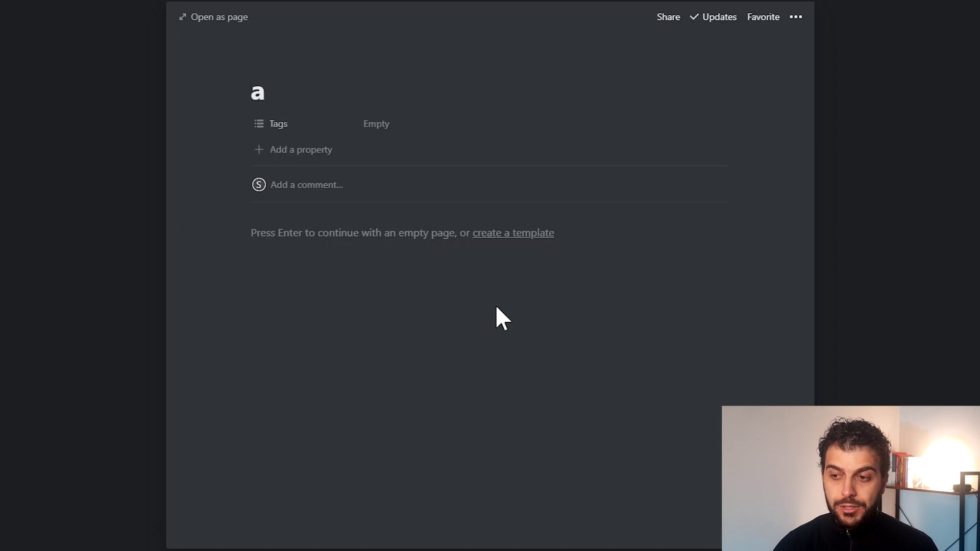
key("Return")
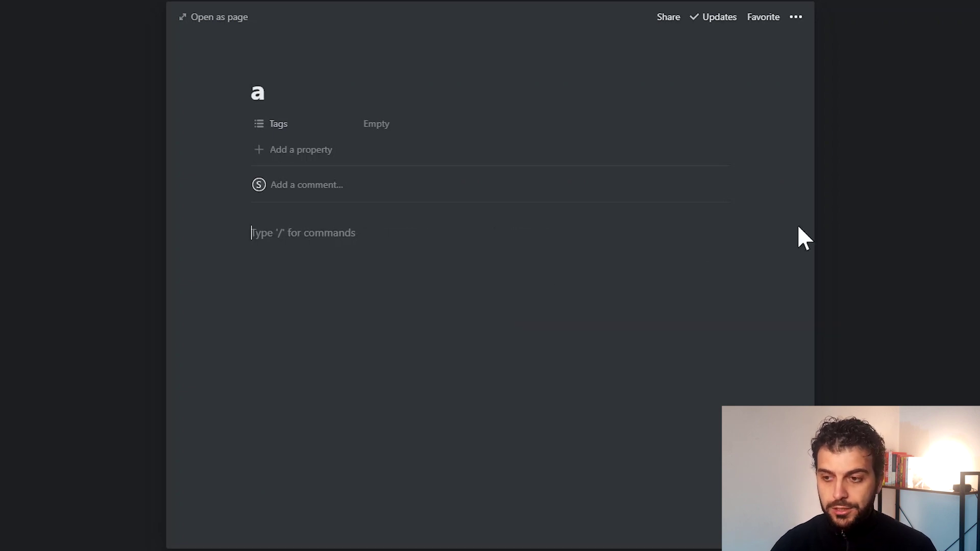
type("fsdasdasd")
key("Return")
type("sdasdas")
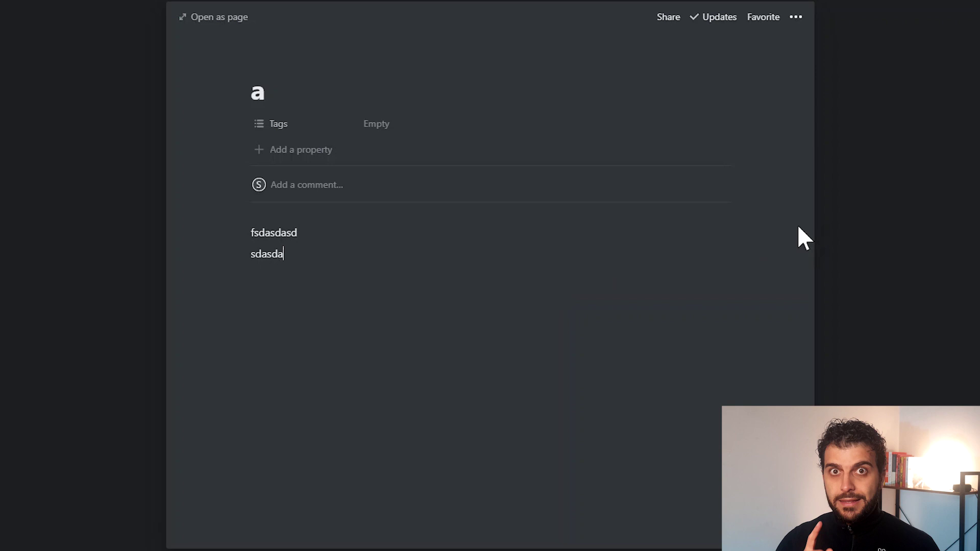
key("Return")
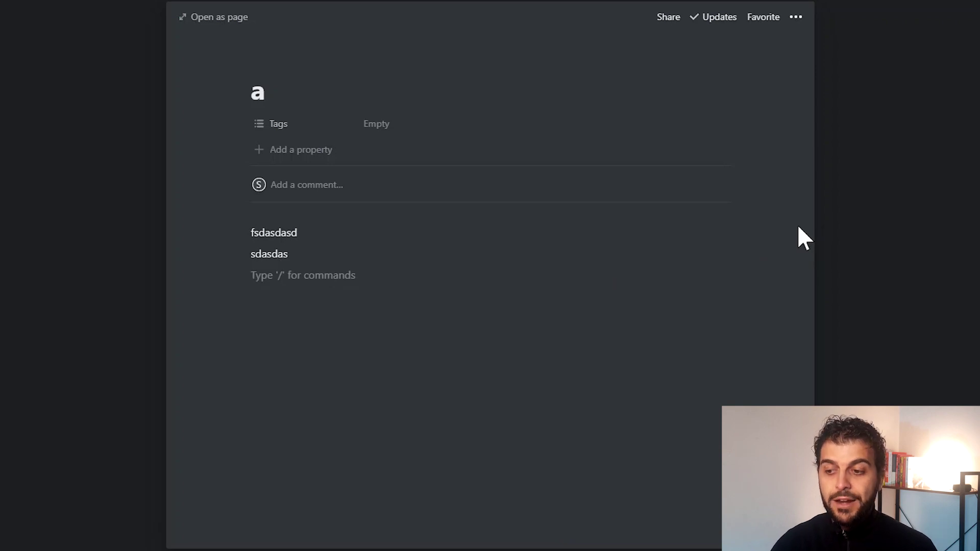
- Insert an inline table with rows 1, 2, 3 and add a blank block below the first line
type("/table")
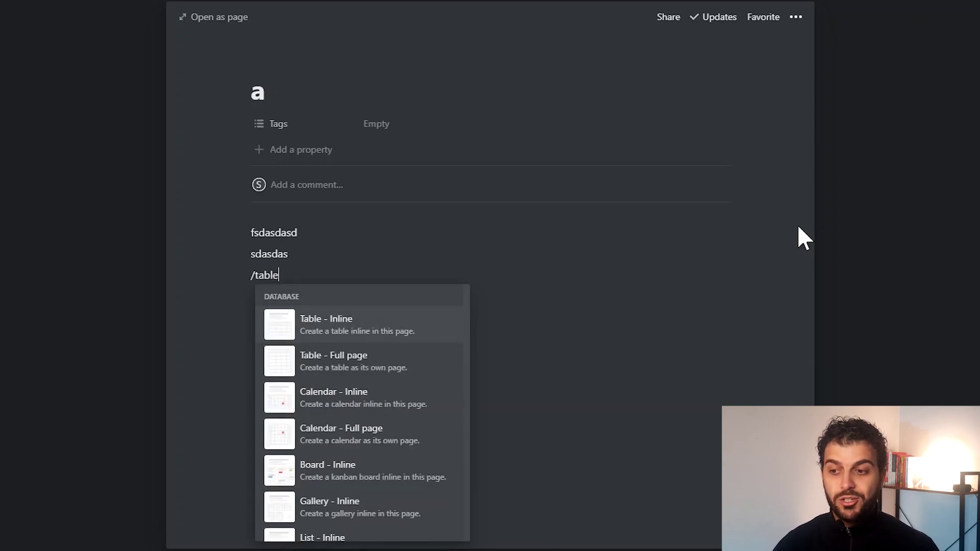
key("Return")
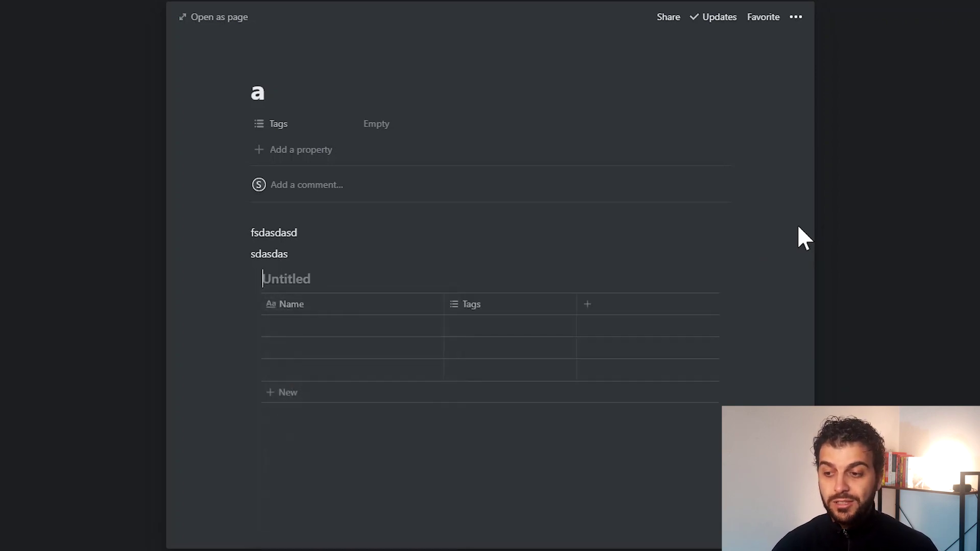
left_click(339, 328)
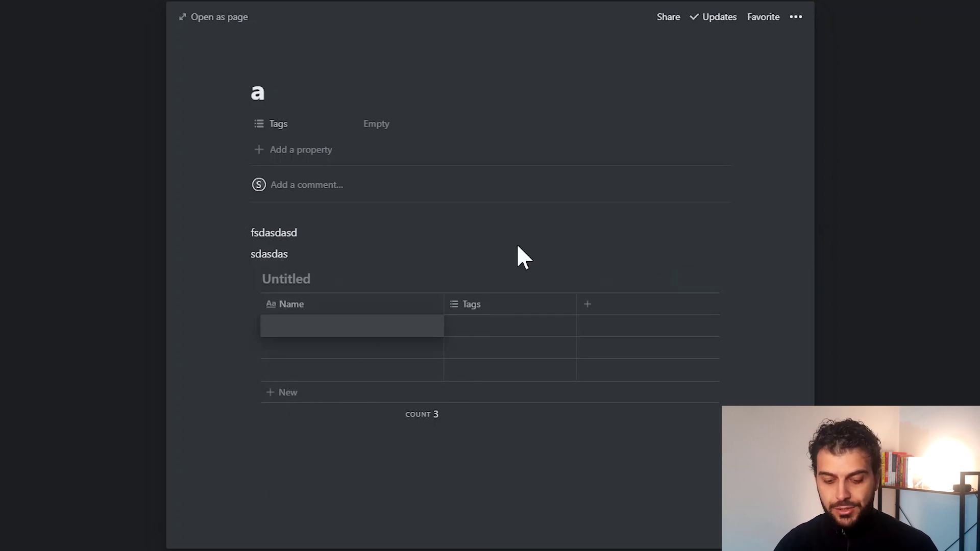
type("1")
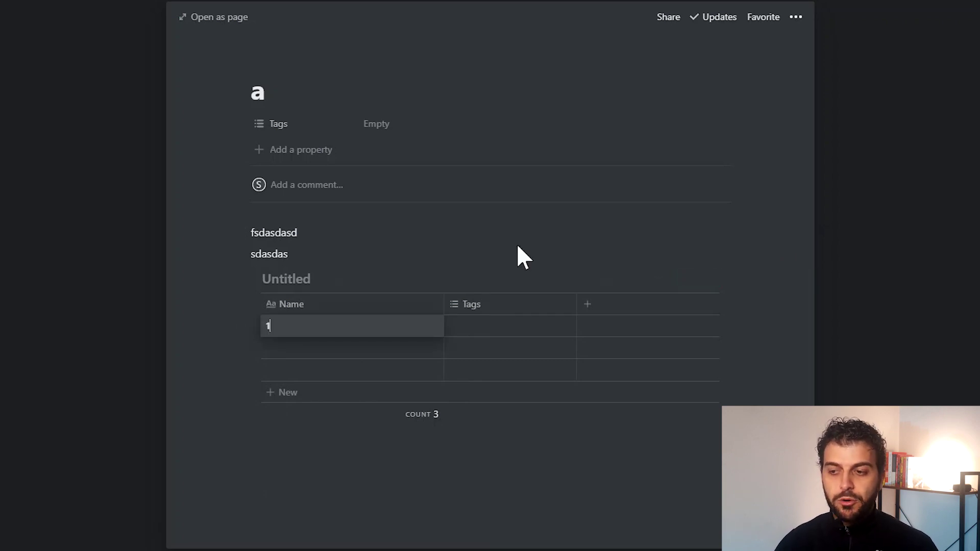
key("Return")
type("2")
key("Return")
type("3")
key("Escape")
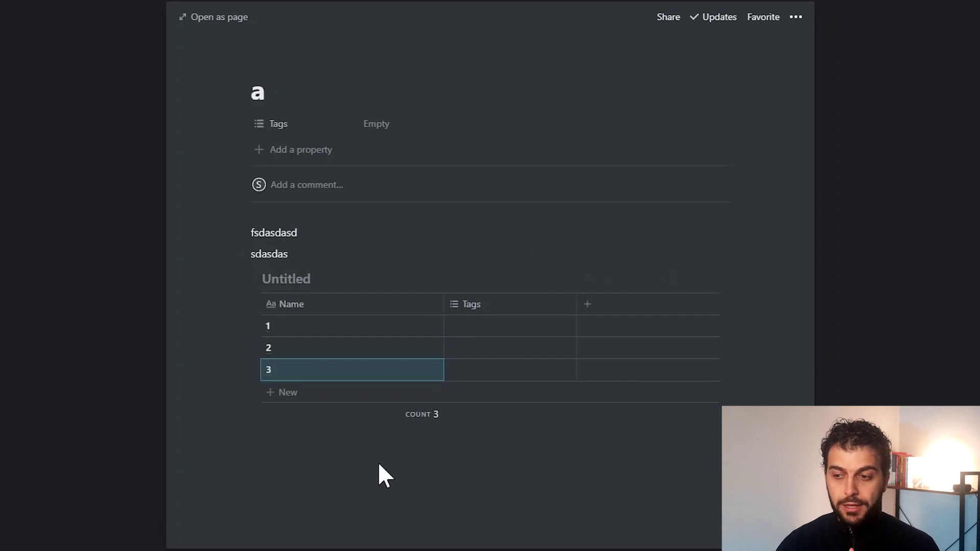
left_click(380, 239)
key("Return")
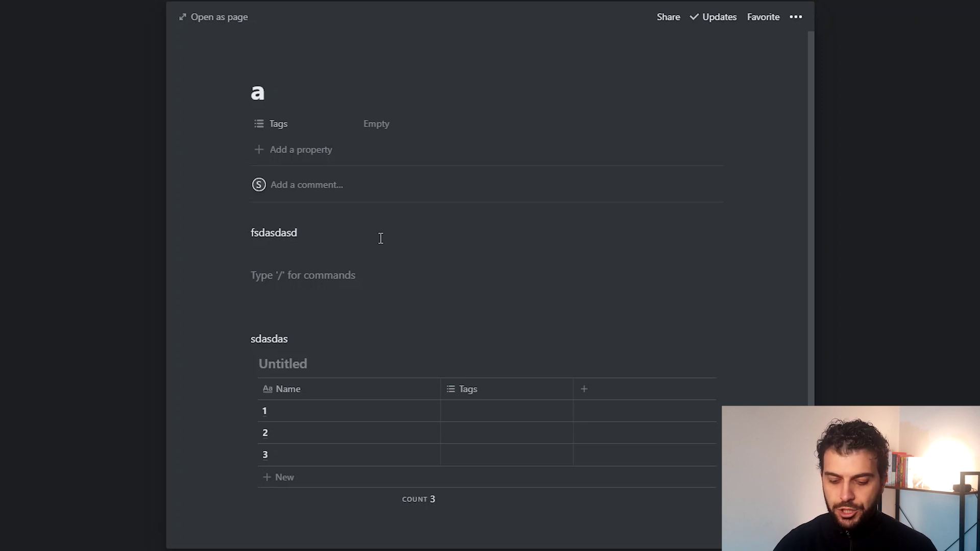
- Insert a /link block pointing to the Notion Example Page
type("/link")
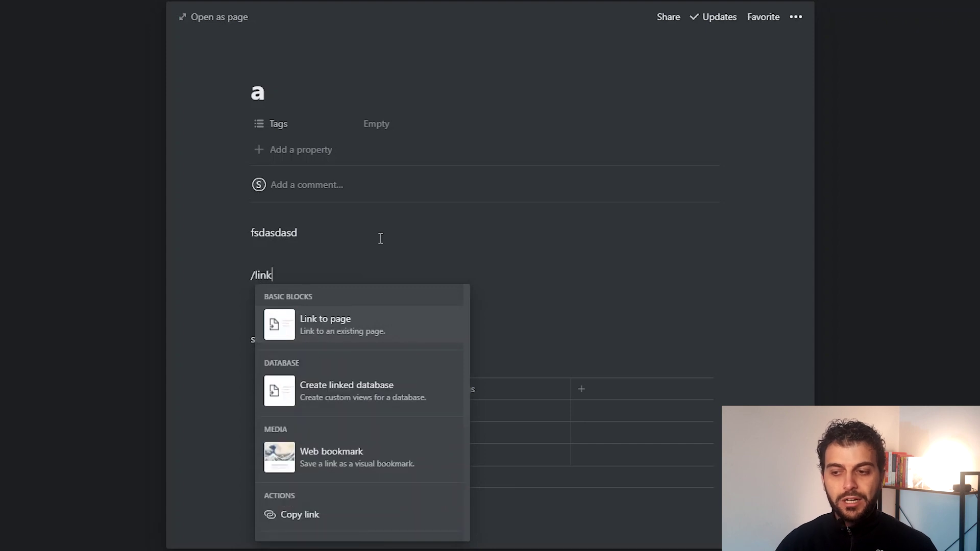
key("Return")
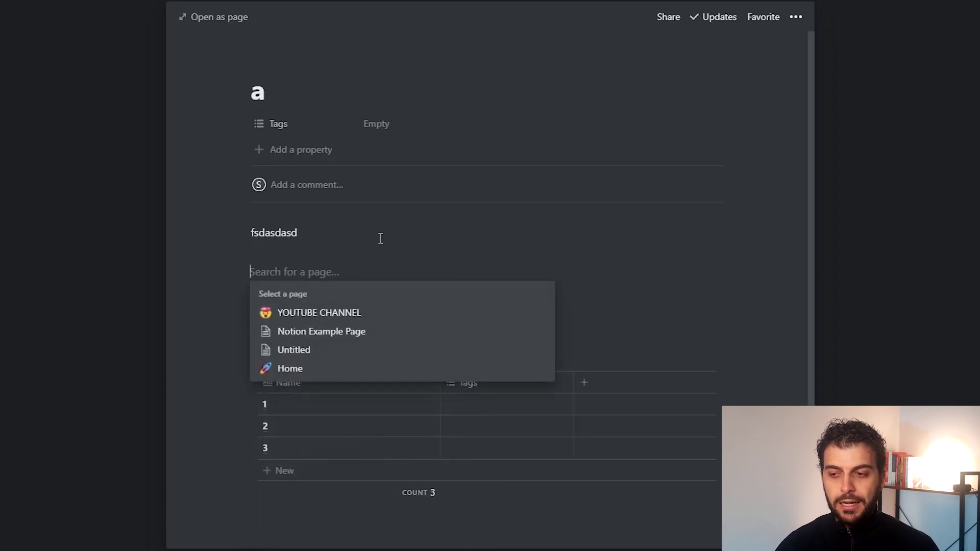
left_click(308, 332)
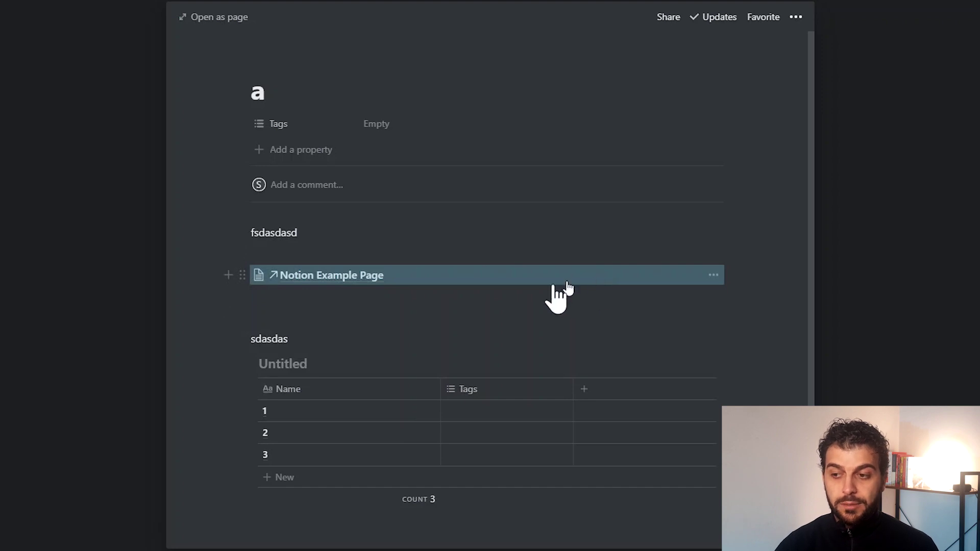
- Open the linked Notion Example Page and scroll through its Objectives gallery and Quick Links
left_click(351, 278)
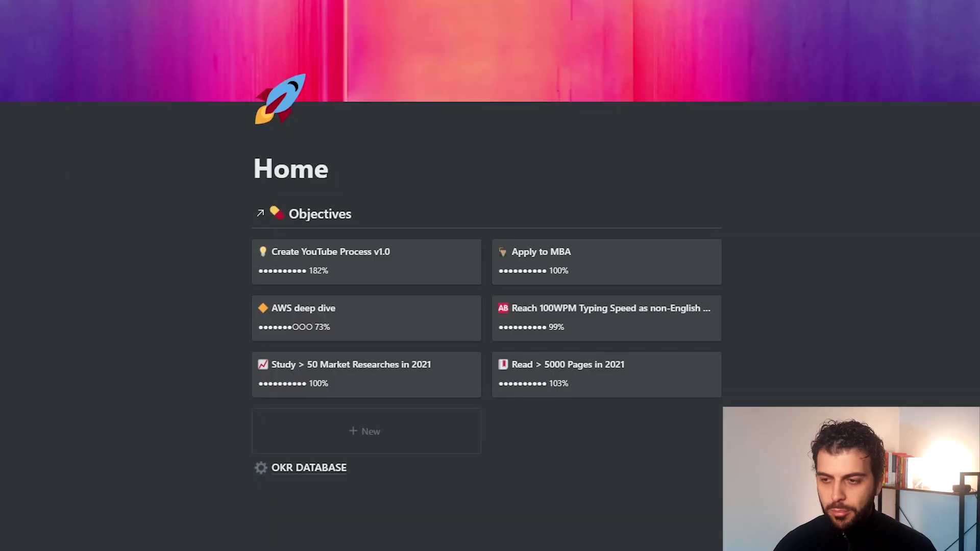
scroll(487, 276, "down", 10)
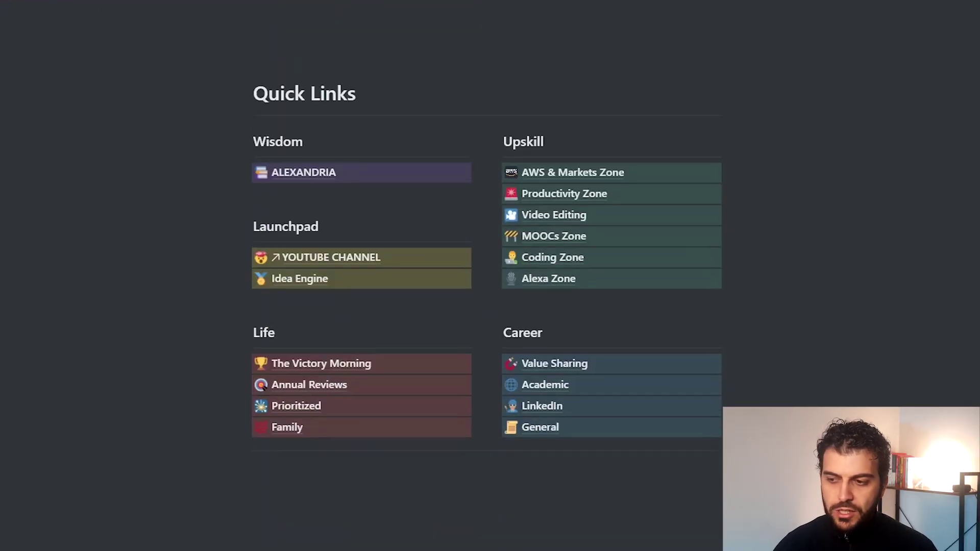
scroll(487, 275, "up", 10)
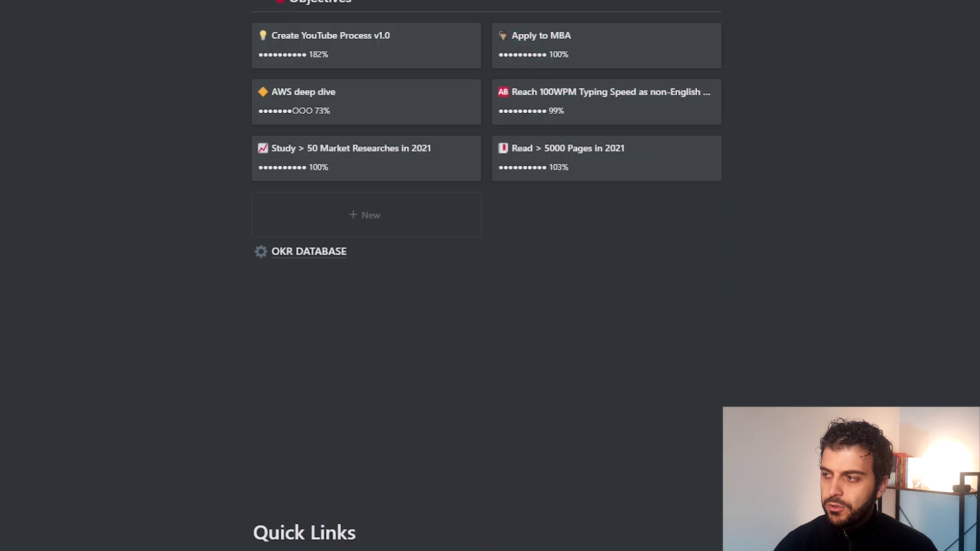
scroll(487, 276, "up", 3)
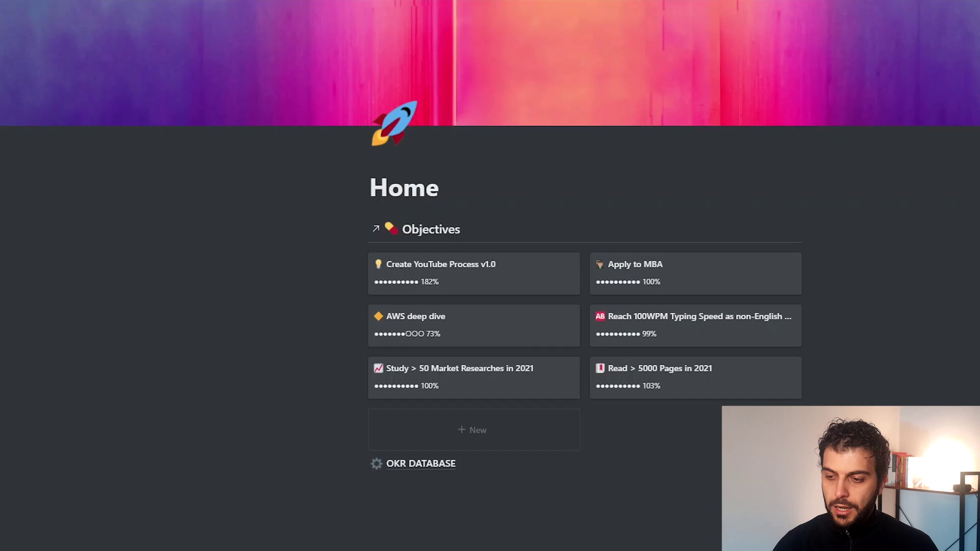
- Open OKR DATABASE and scroll to view the Objectives and Key Results tables
left_click(431, 464)
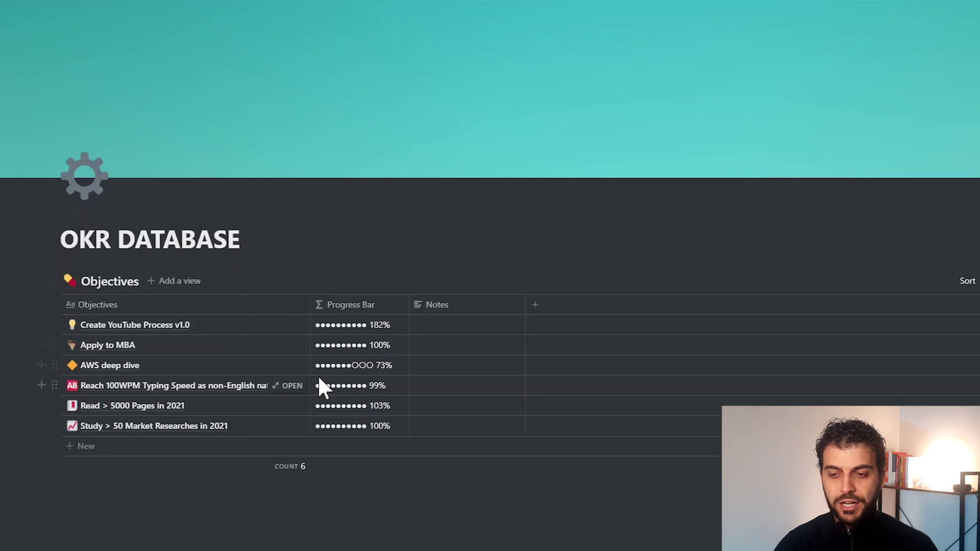
scroll(464, 356, "down", 5)
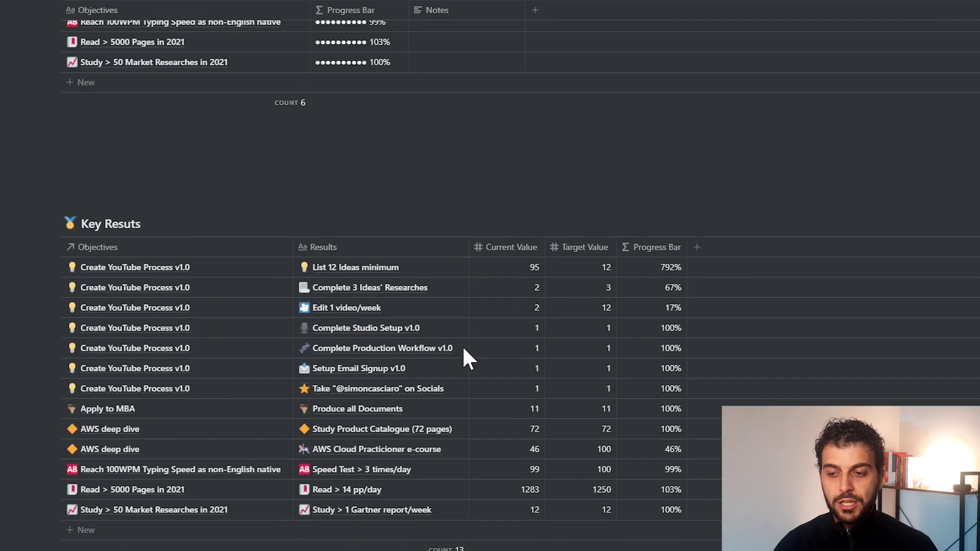
scroll(473, 247, "up", 5)
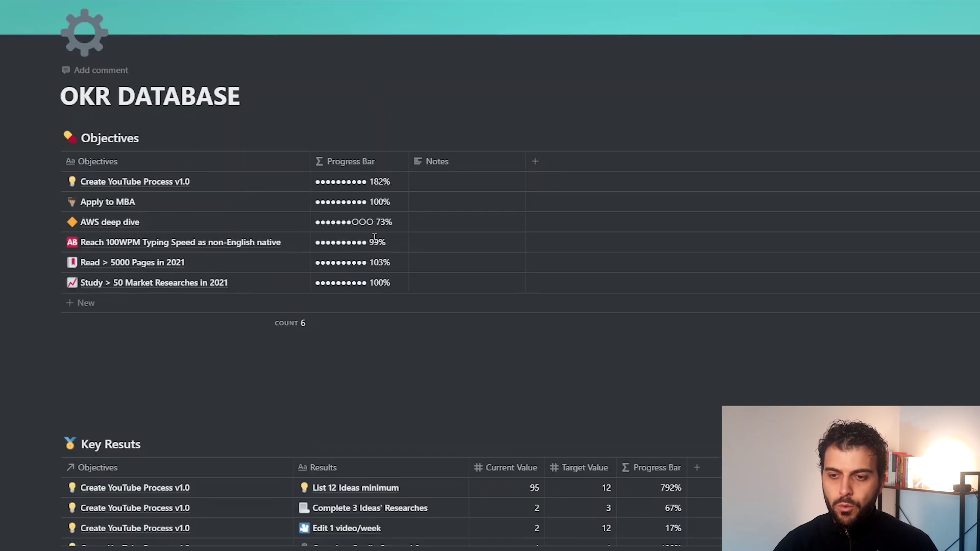
scroll(374, 238, "up", 1)
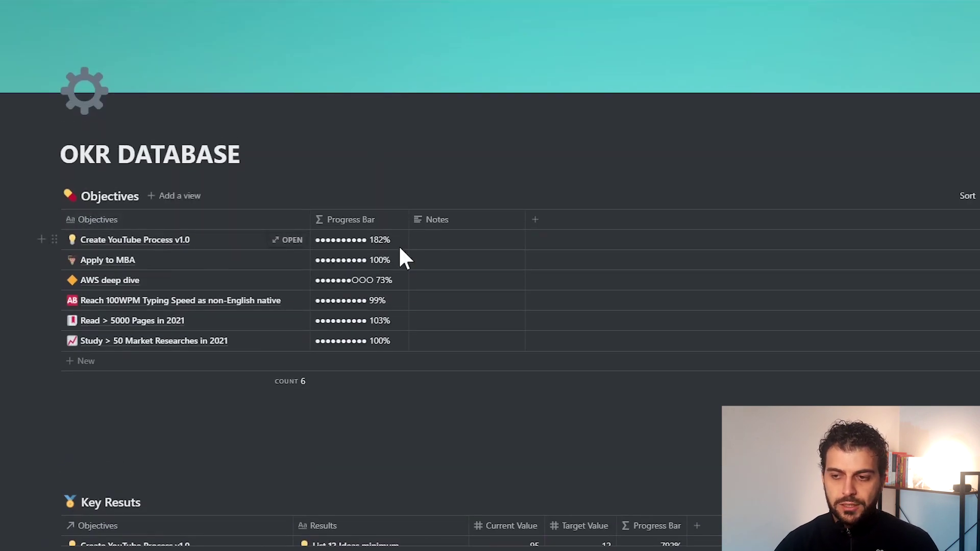
scroll(446, 256, "down", 6)
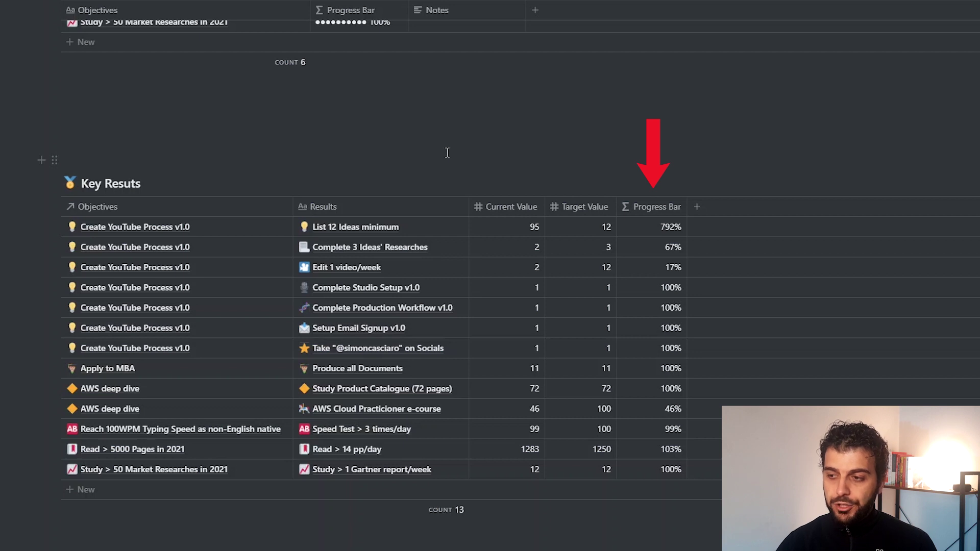
left_click(657, 225)
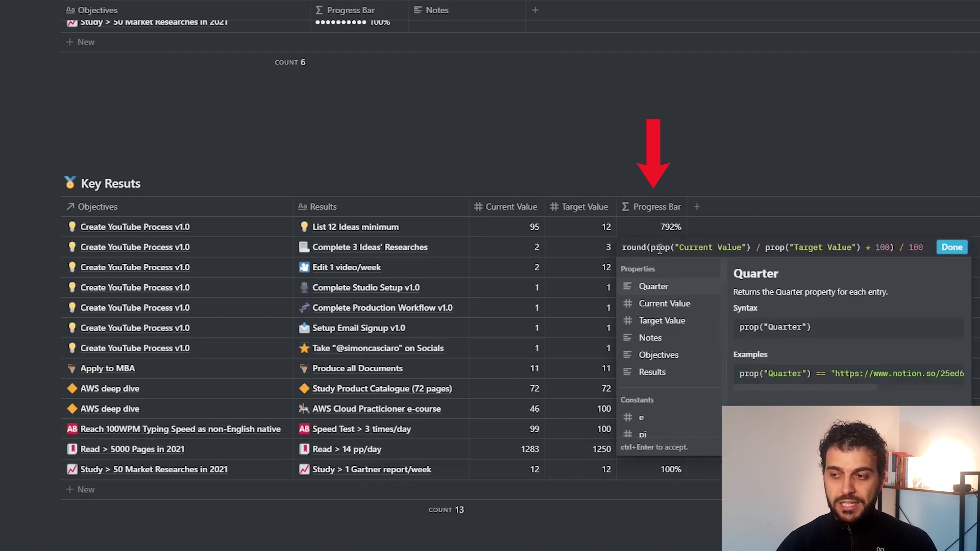
left_click(656, 181)
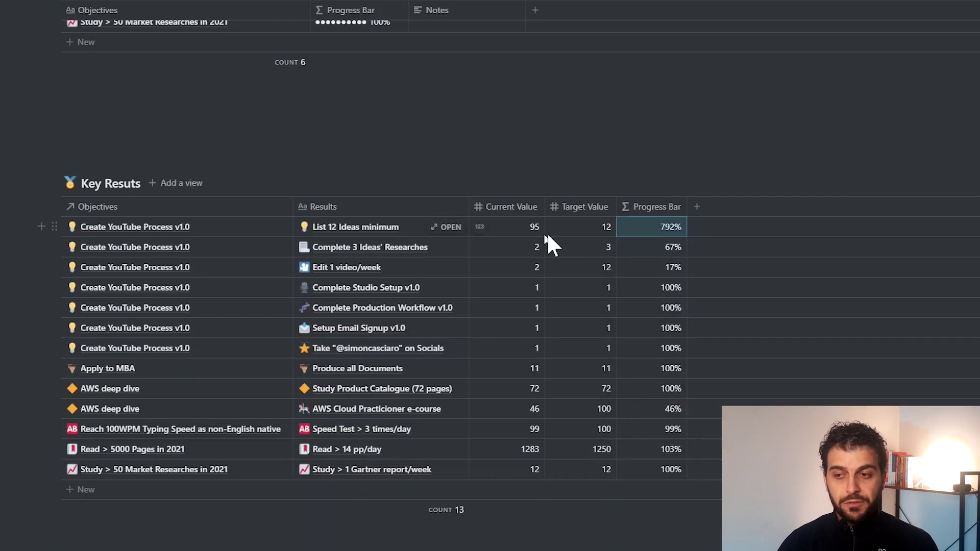
- Select the seven Create YouTube Process Progress Bar values and compare them with its 182% rollup
left_click_drag(654, 225, 658, 349)
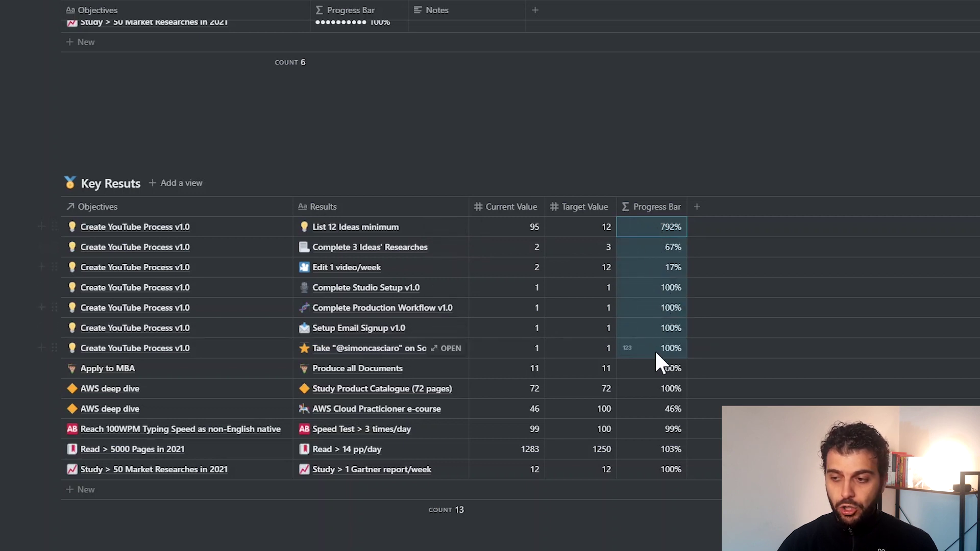
scroll(649, 172, "up", 4)
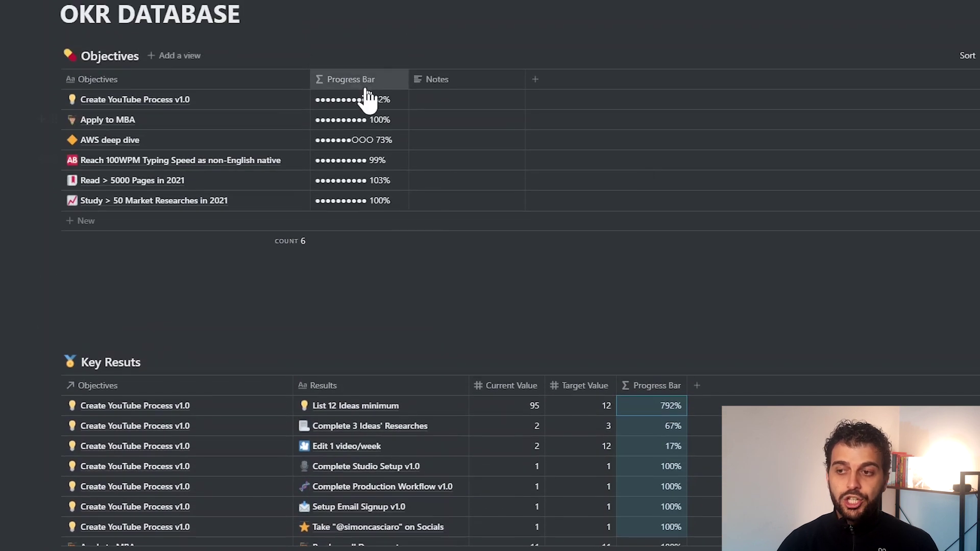
left_click(355, 99)
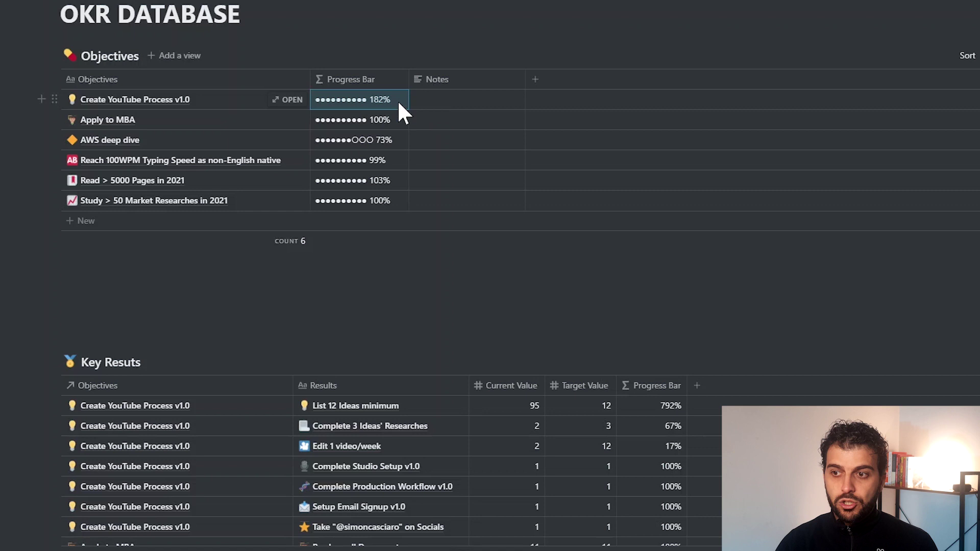
scroll(561, 204, "down", 3)
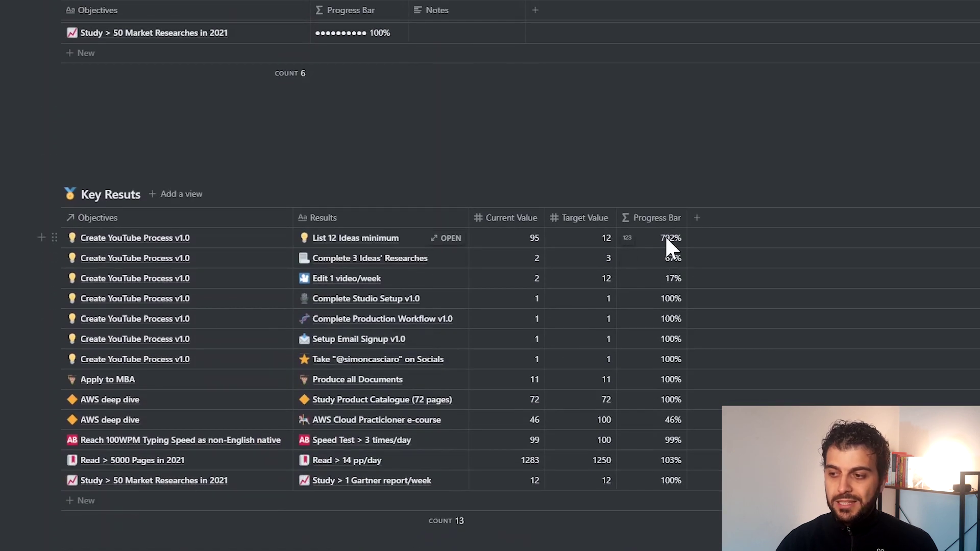
left_click_drag(664, 234, 665, 356)
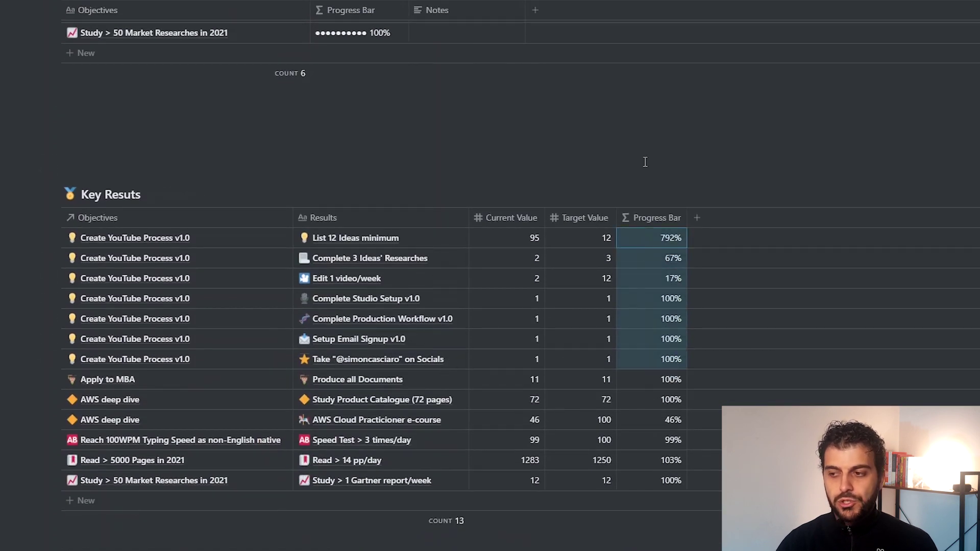